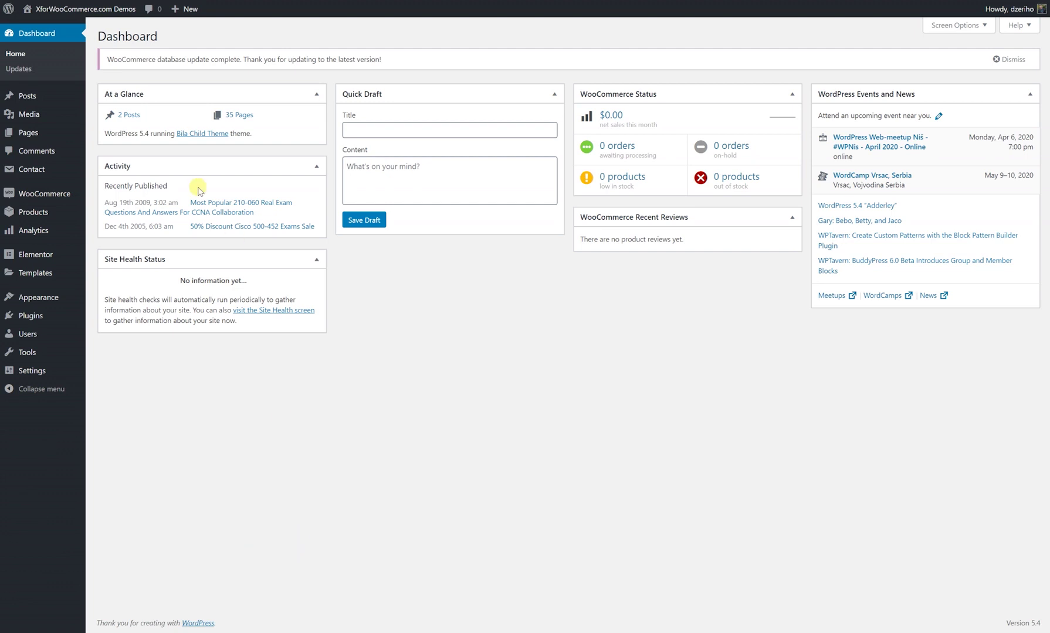
# - Go to the XforWooCommerce Live Search dashboard's General settings
pyautogui.moveTo(44, 194)
pyautogui.click(123, 316)
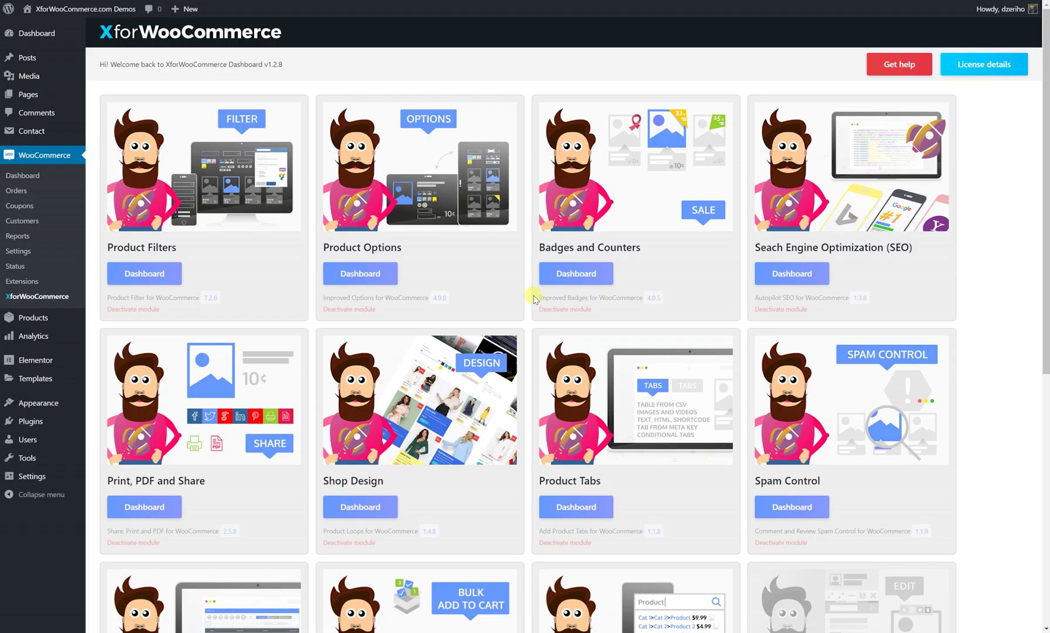
pyautogui.scroll(-3, 533, 300)
pyautogui.scroll(-4, 533, 299)
pyautogui.click(576, 363)
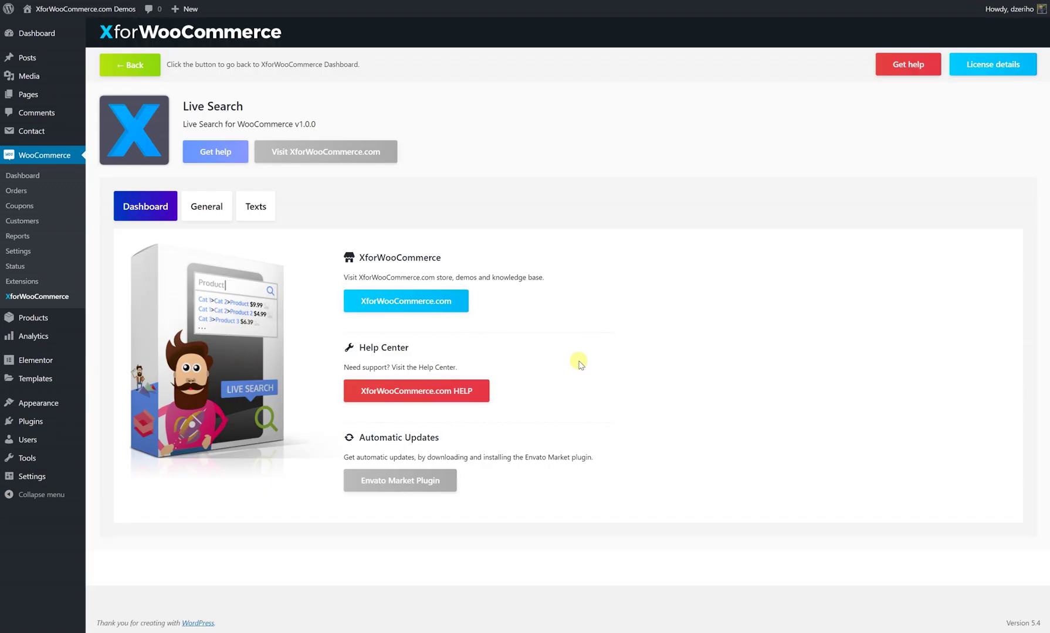
pyautogui.click(207, 206)
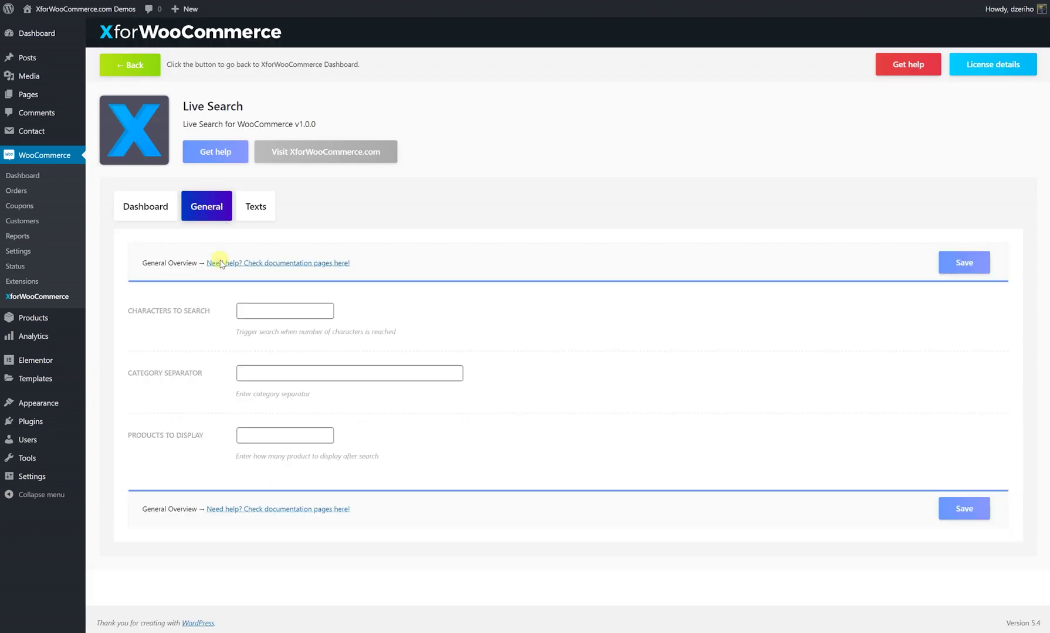
# - Set search to trigger at 2 characters, a >> category separator, and 20 products displayed
pyautogui.click(253, 309)
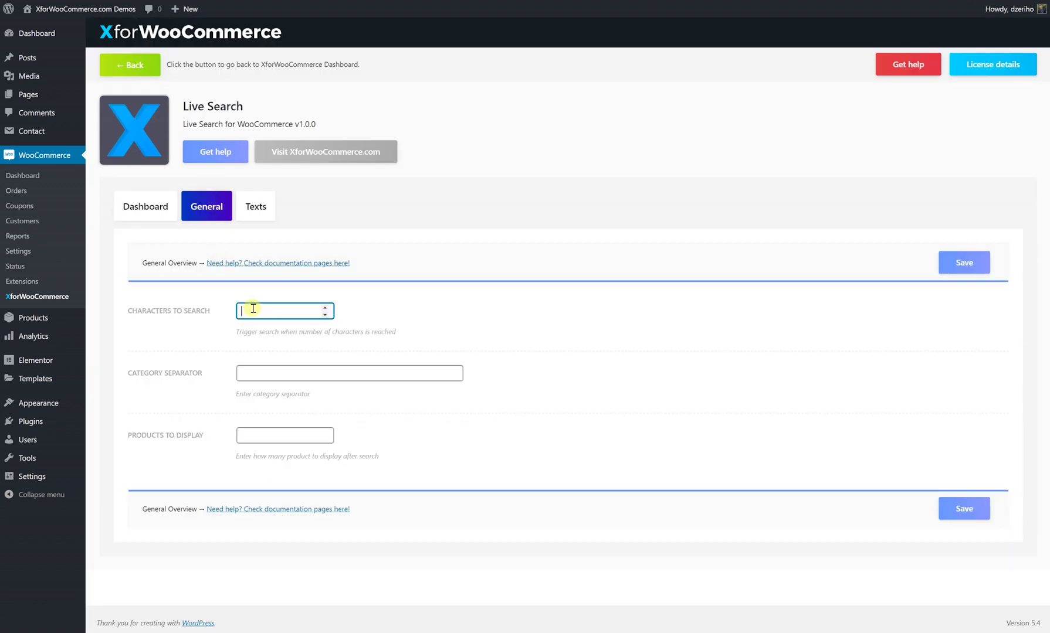
pyautogui.click(324, 315)
pyautogui.click(325, 315)
pyautogui.click(290, 372)
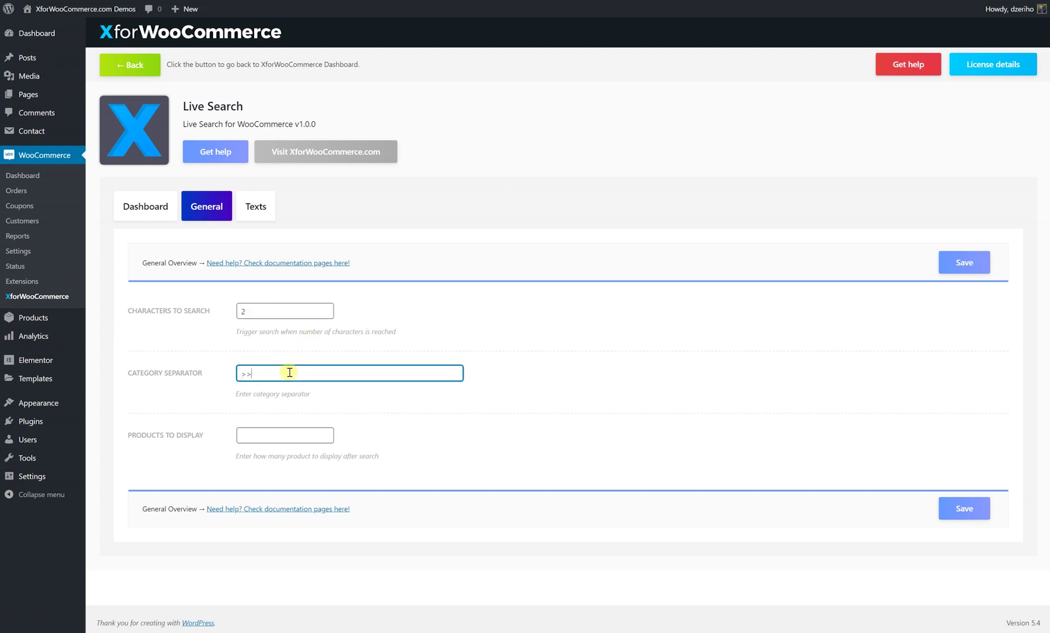
pyautogui.click(287, 432)
pyautogui.write('20')
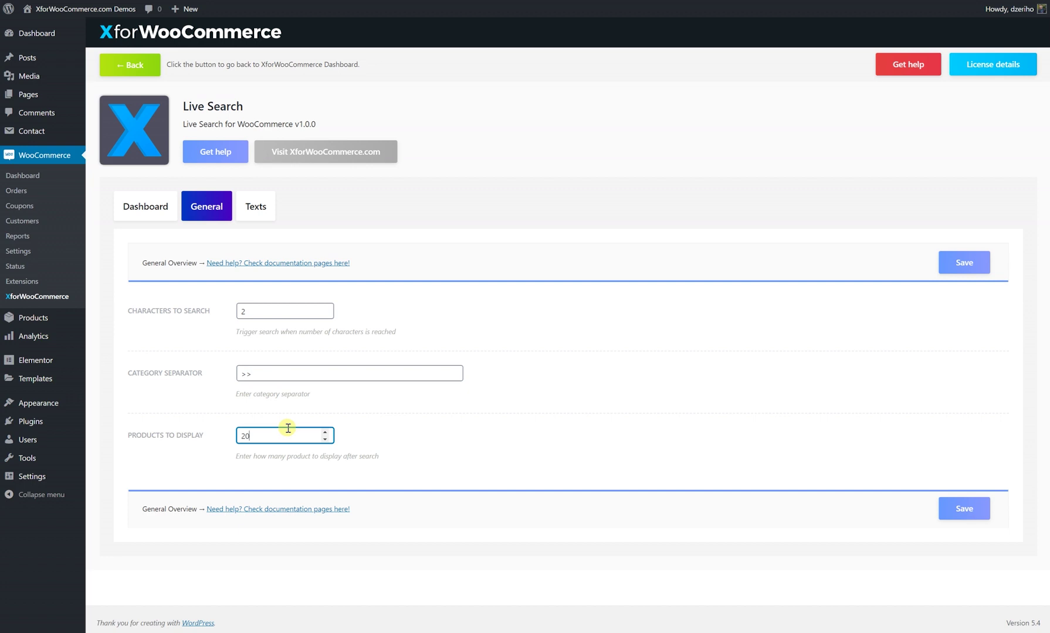
pyautogui.click(256, 206)
# - Enter placeholder 'Enter product keywords' and no-results text 'Hey, no products found!', then save
pyautogui.click(270, 312)
pyautogui.write('Enter product keywords')
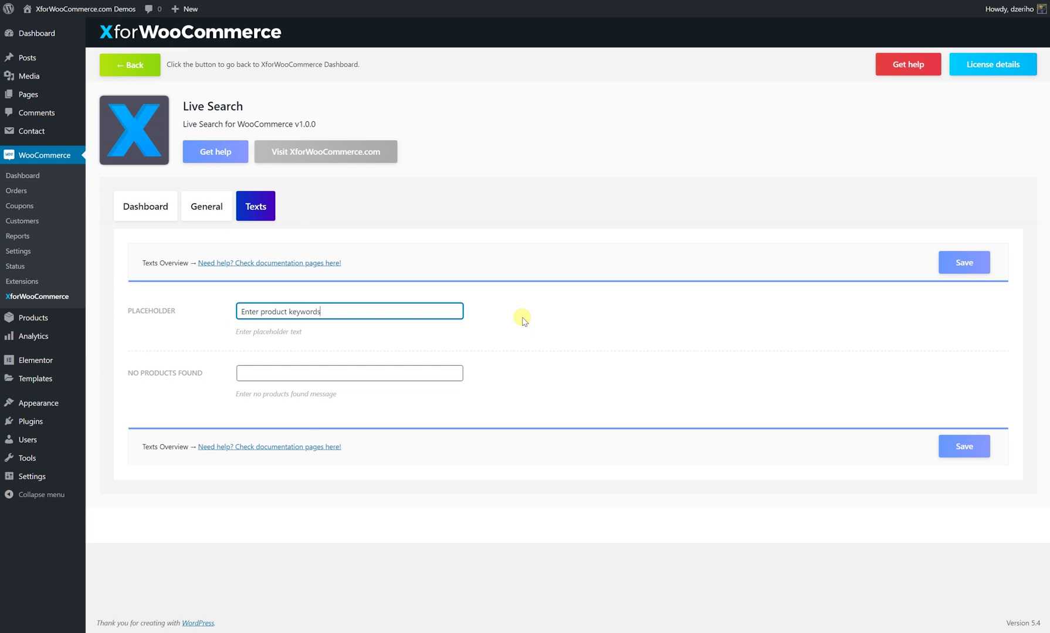
pyautogui.press('Tab')
pyautogui.write('Hey, no products found!')
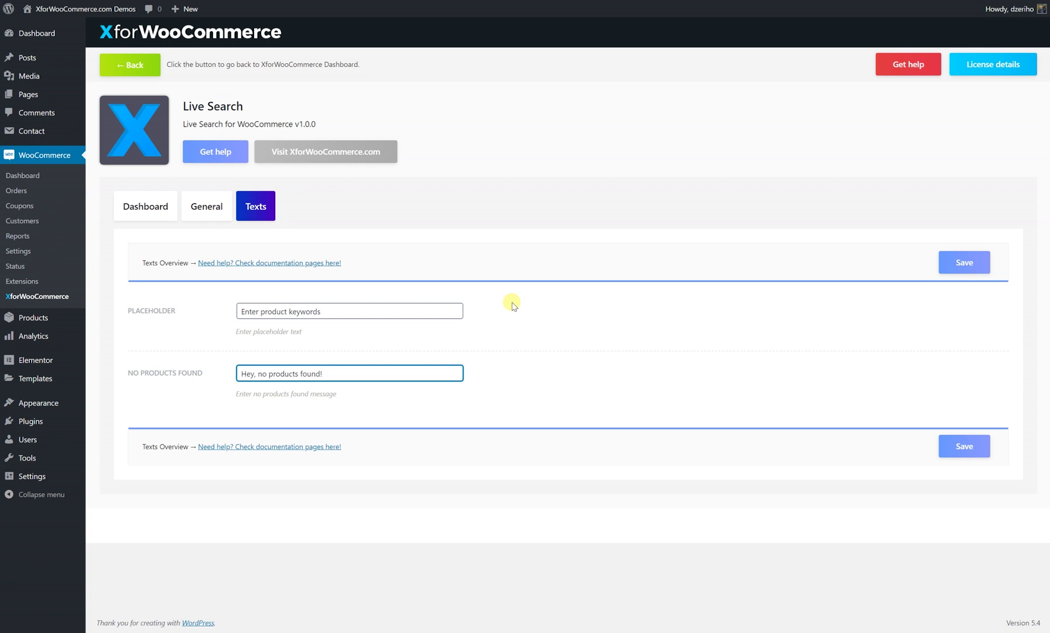
pyautogui.click(972, 269)
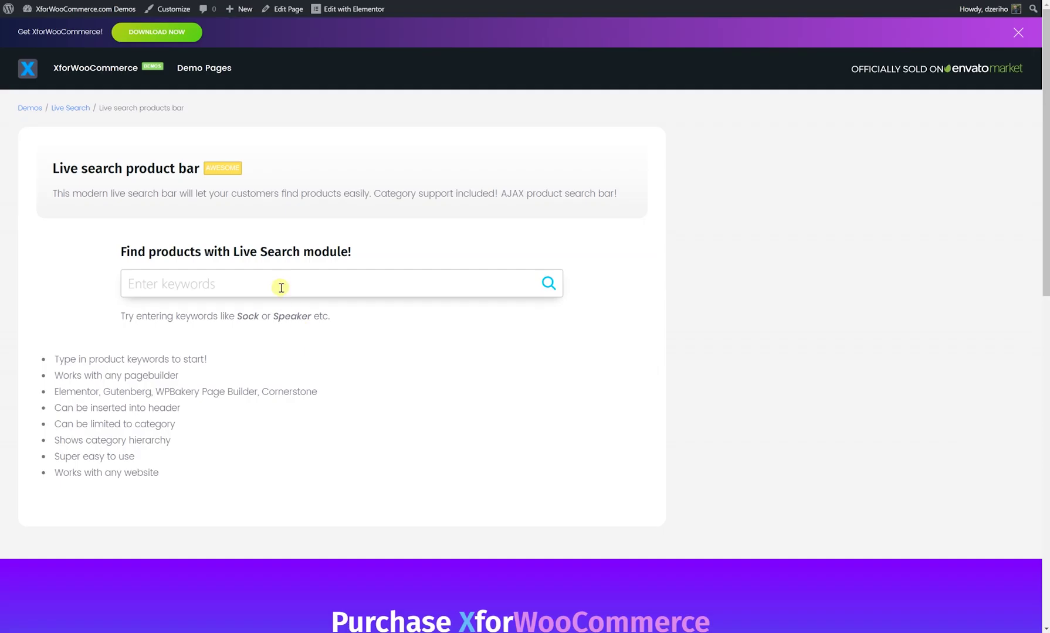
pyautogui.write('sock')
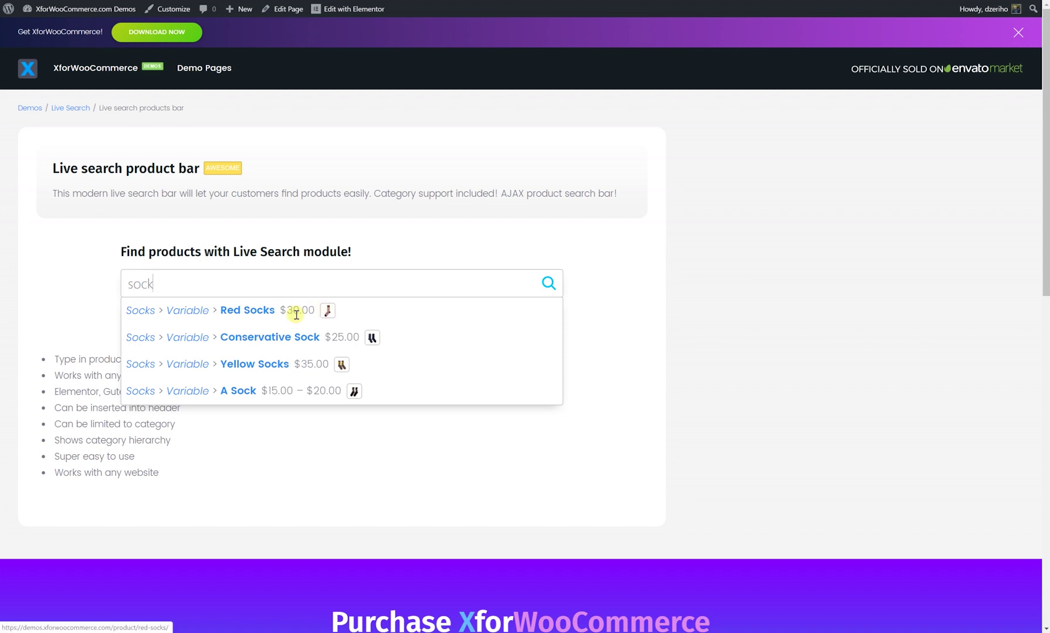
# - From the sock results, visit the Red Socks product and Variable category, returning each time
pyautogui.click(257, 313)
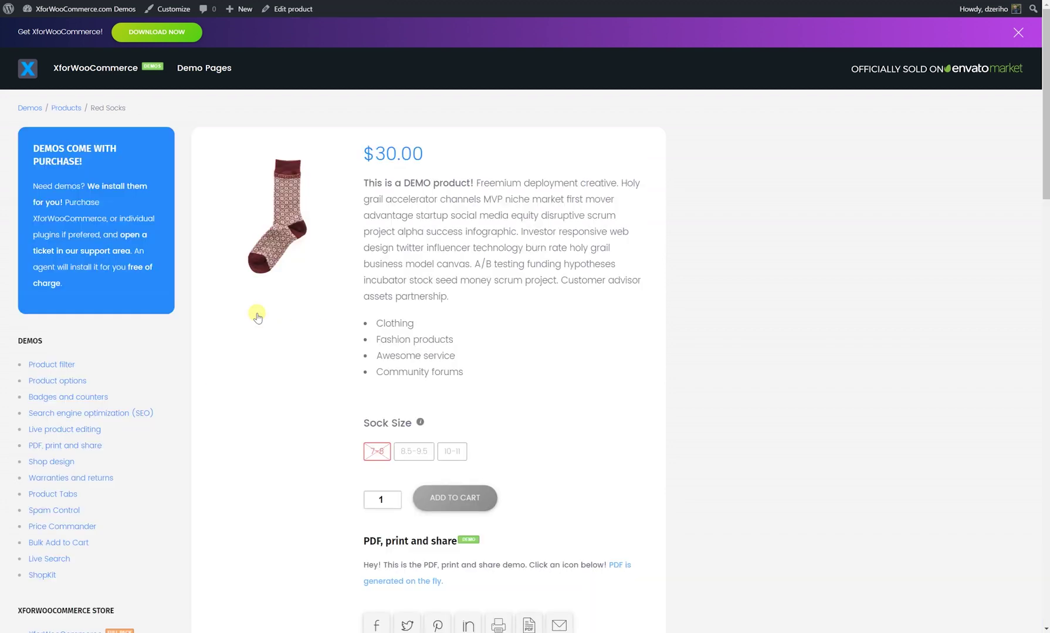
pyautogui.hotkey('alt', 'Left')
pyautogui.click(230, 287)
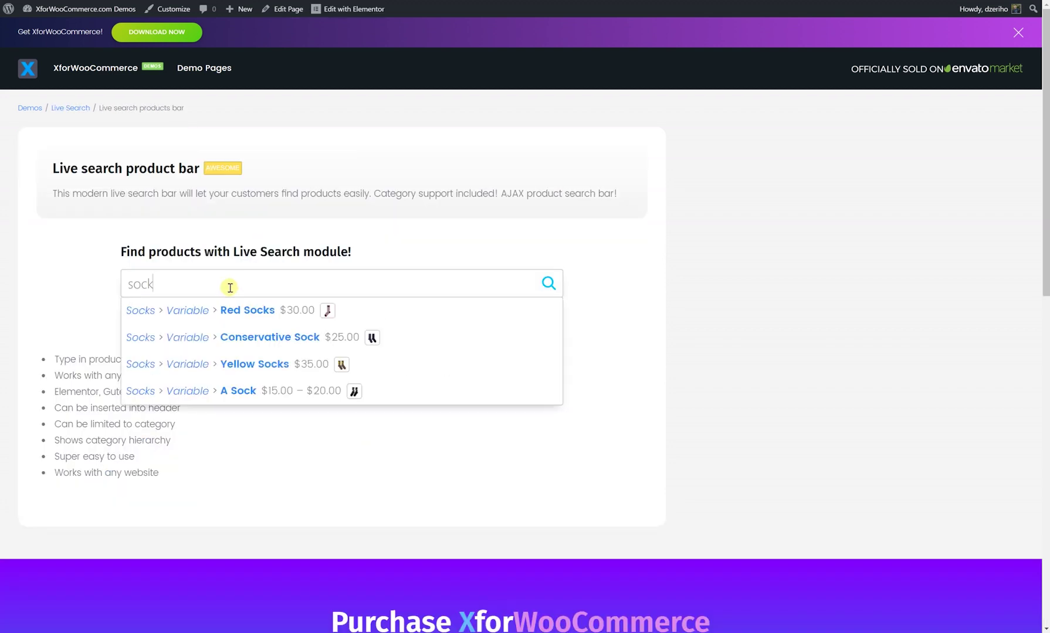
pyautogui.click(197, 312)
pyautogui.scroll(-2, 344, 304)
pyautogui.scroll(2, 350, 304)
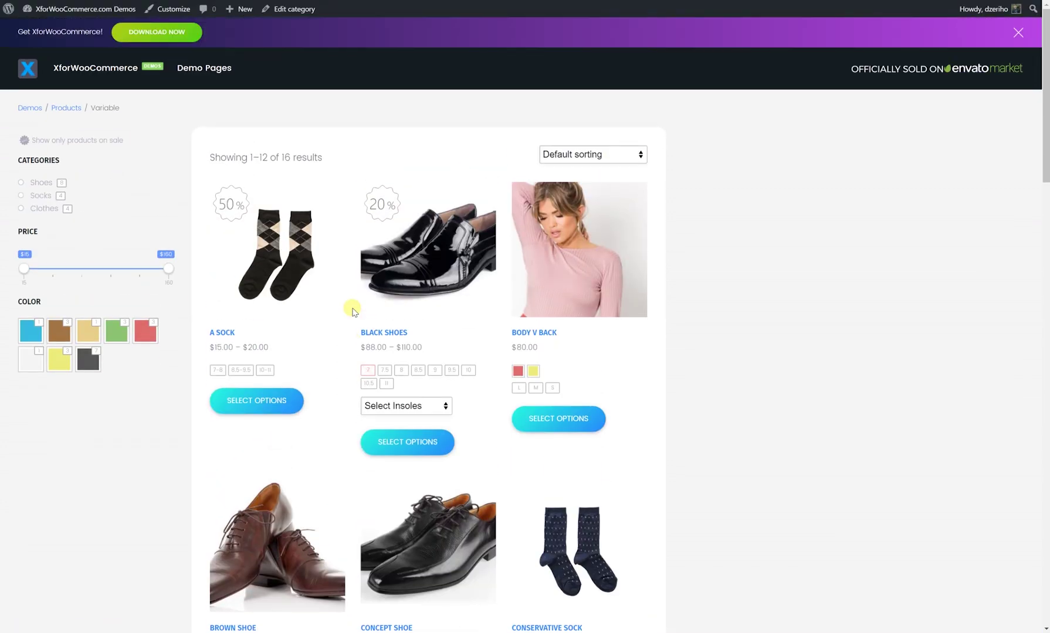
pyautogui.hotkey('alt', 'Left')
pyautogui.click(178, 285)
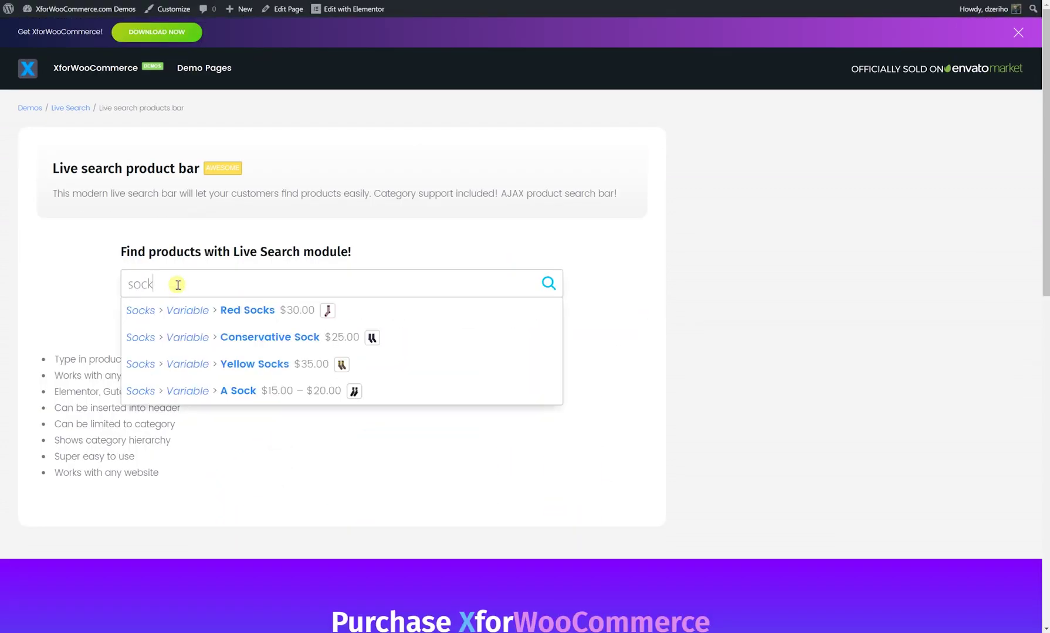
# - Search for speaker, visit Car Speakers and Speakers system, then dismiss the results
pyautogui.doubleClick(177, 284)
pyautogui.write('speaker')
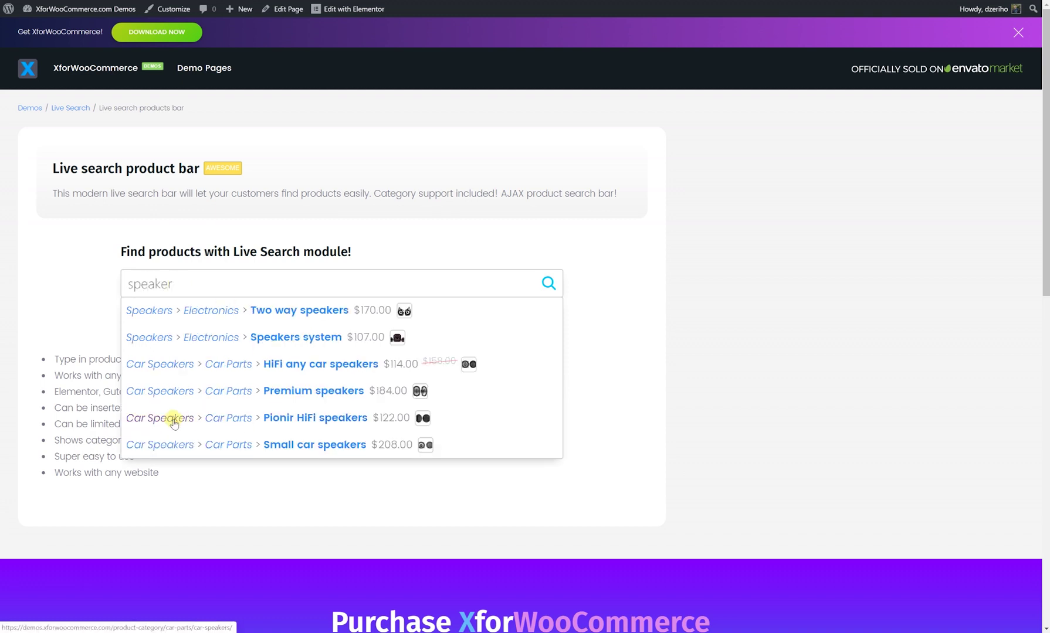
pyautogui.click(176, 417)
pyautogui.hotkey('alt', 'Left')
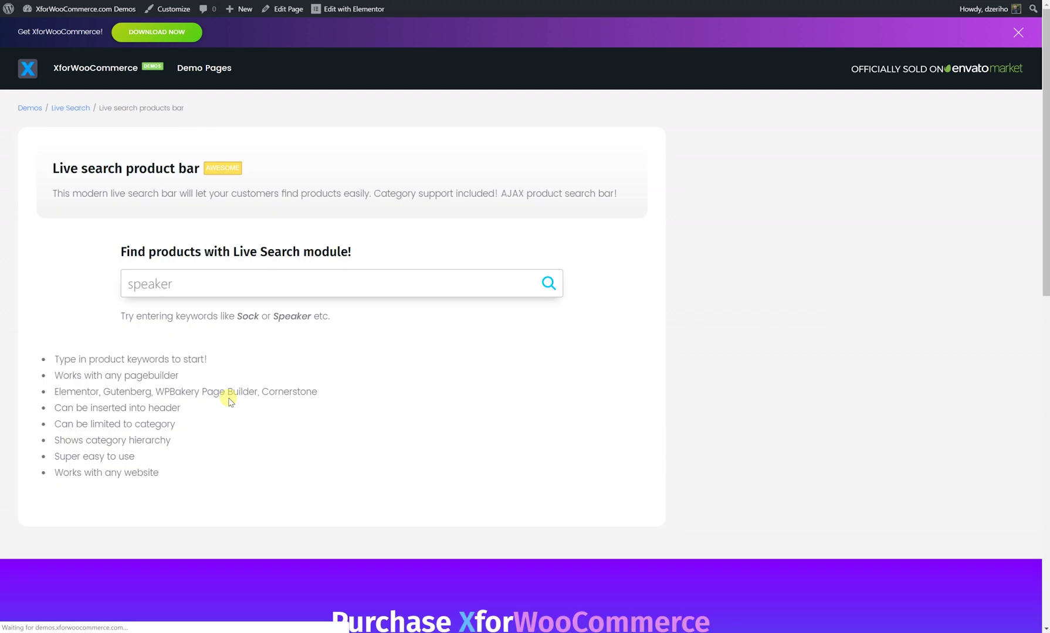
pyautogui.click(206, 290)
pyautogui.click(297, 337)
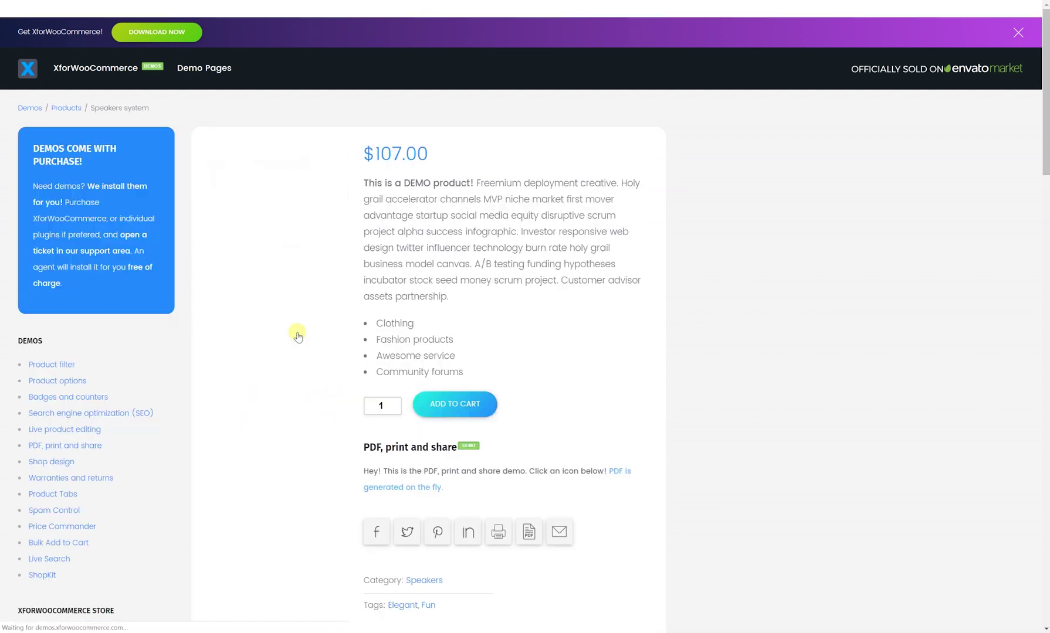
pyautogui.hotkey('alt', 'Left')
pyautogui.click(237, 286)
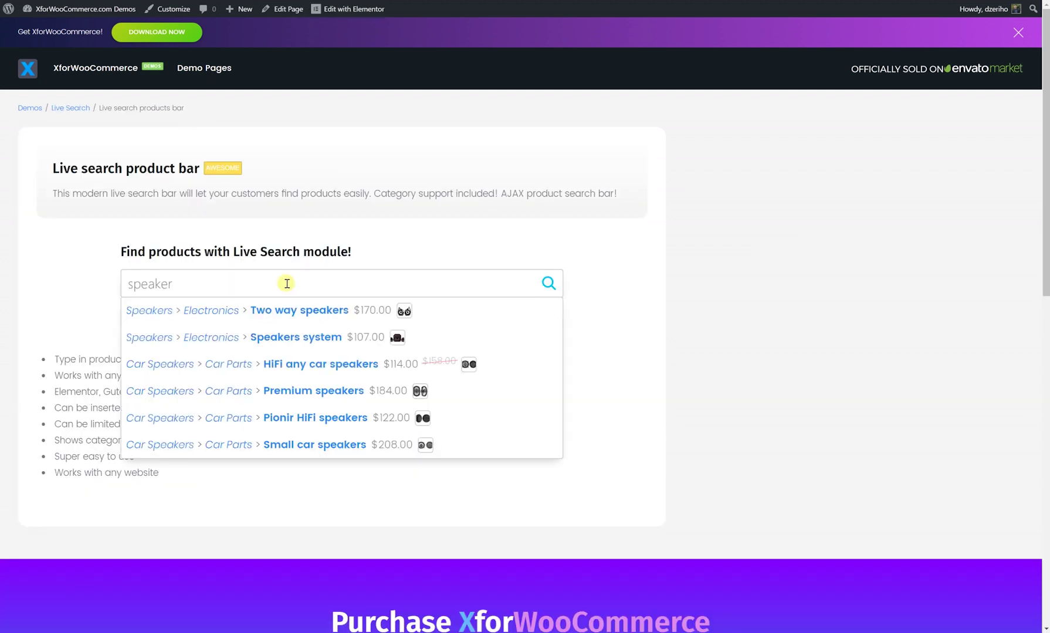
pyautogui.click(621, 271)
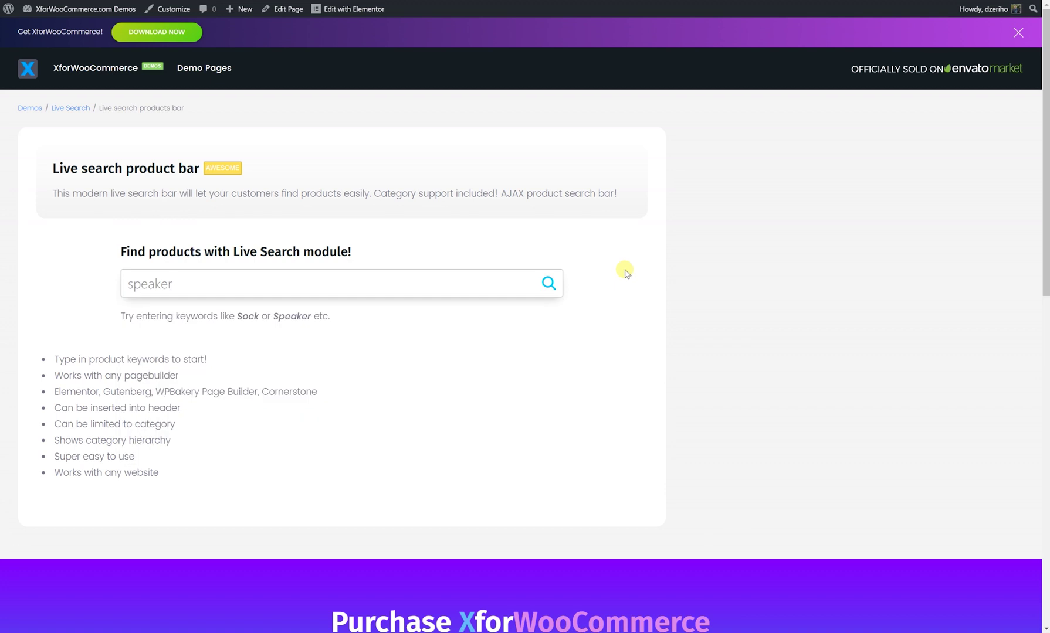
# - Open the page in Elementor and begin adding category="fashion" to the [live_search_xforwc] shortcode
pyautogui.click(343, 8)
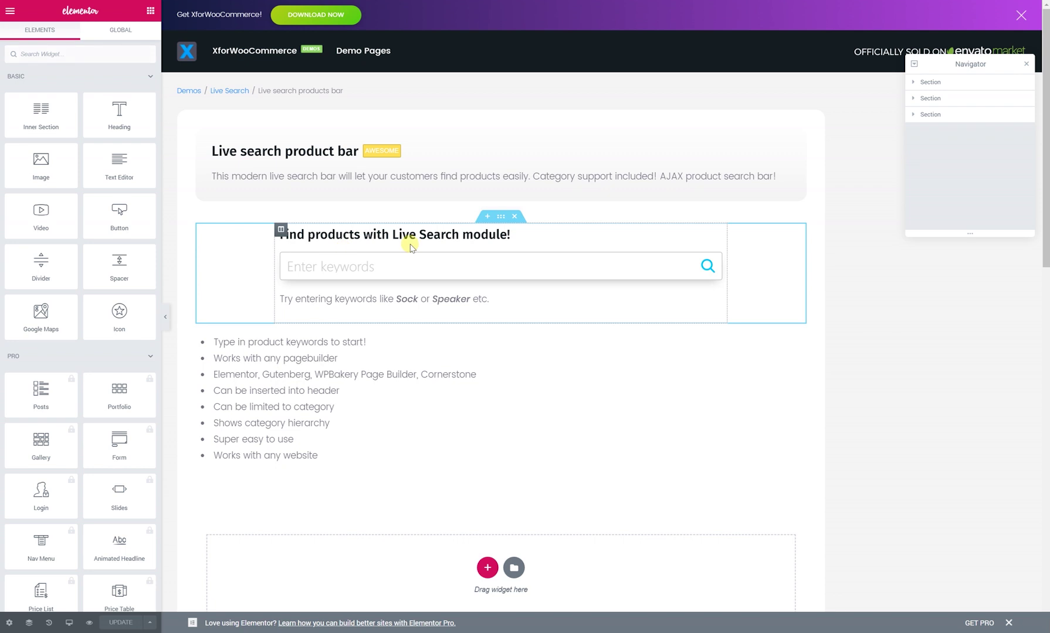
pyautogui.click(492, 259)
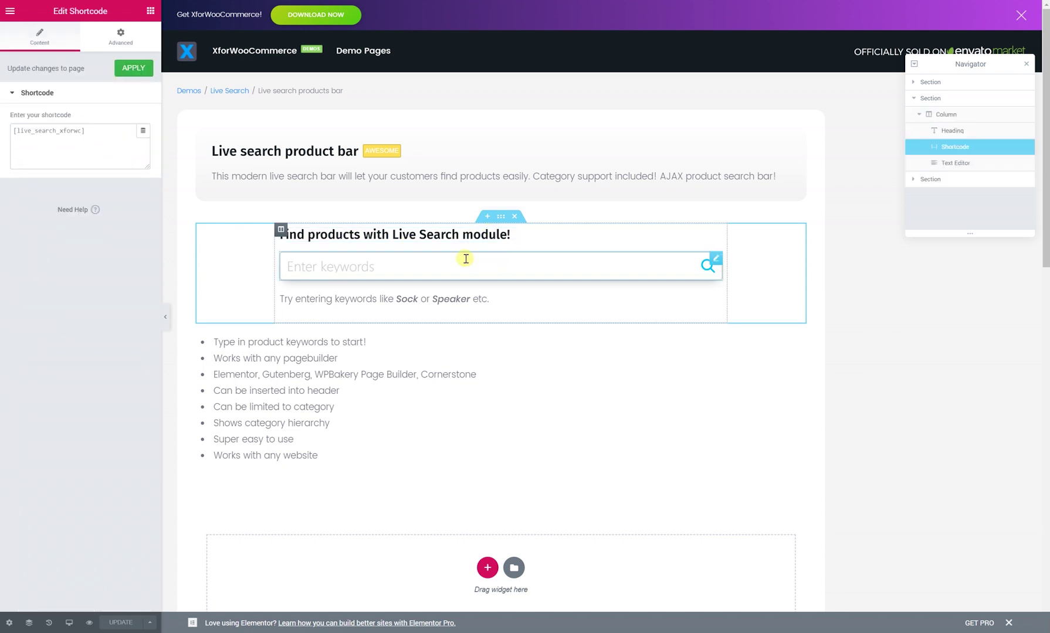
pyautogui.tripleClick(90, 133)
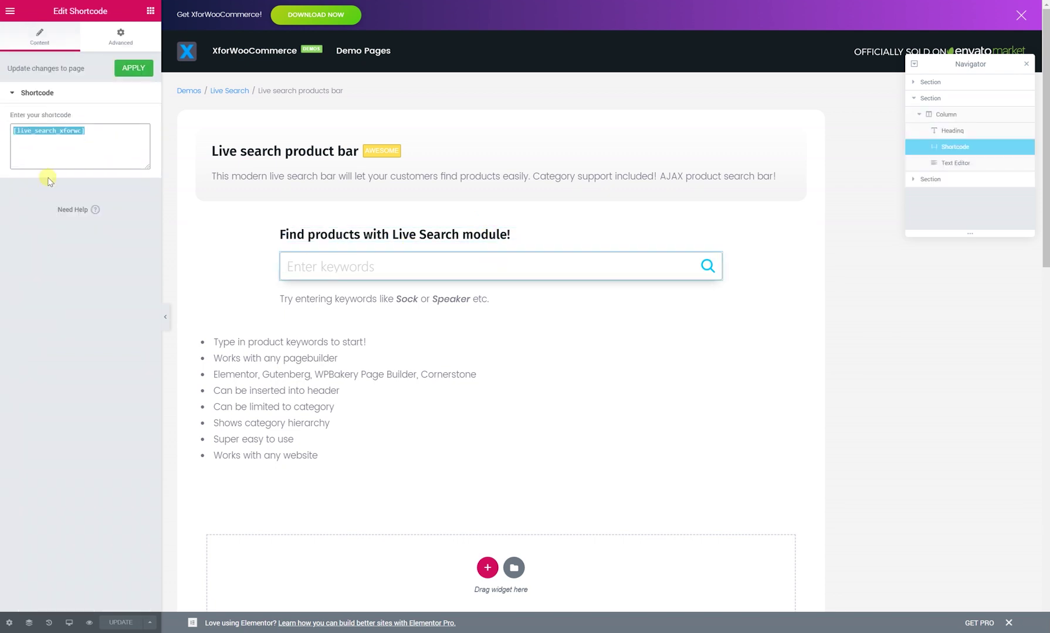
pyautogui.click(101, 150)
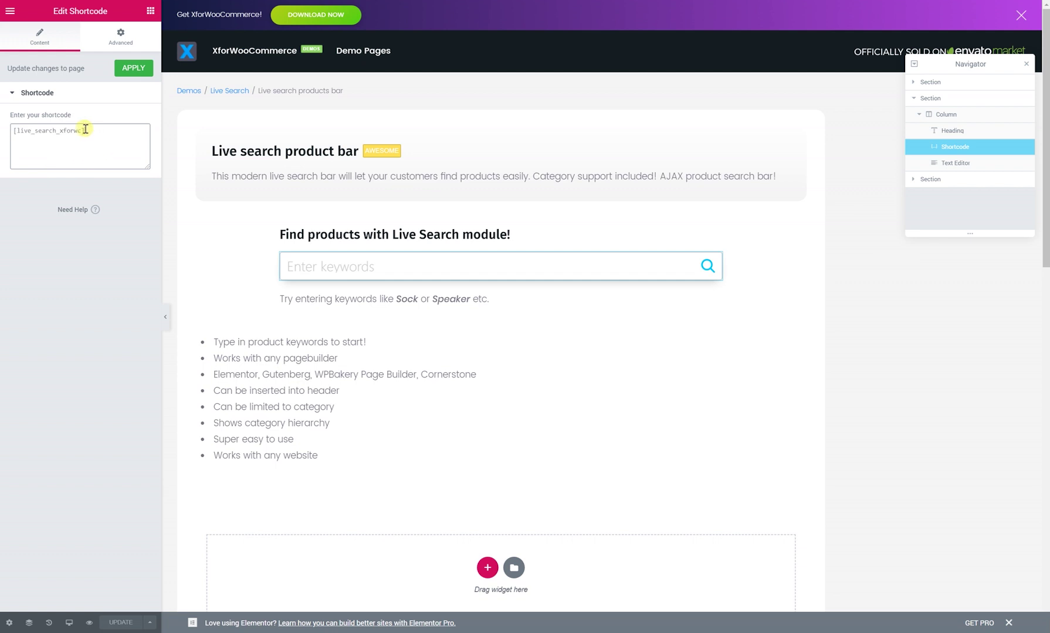
pyautogui.write('ca')
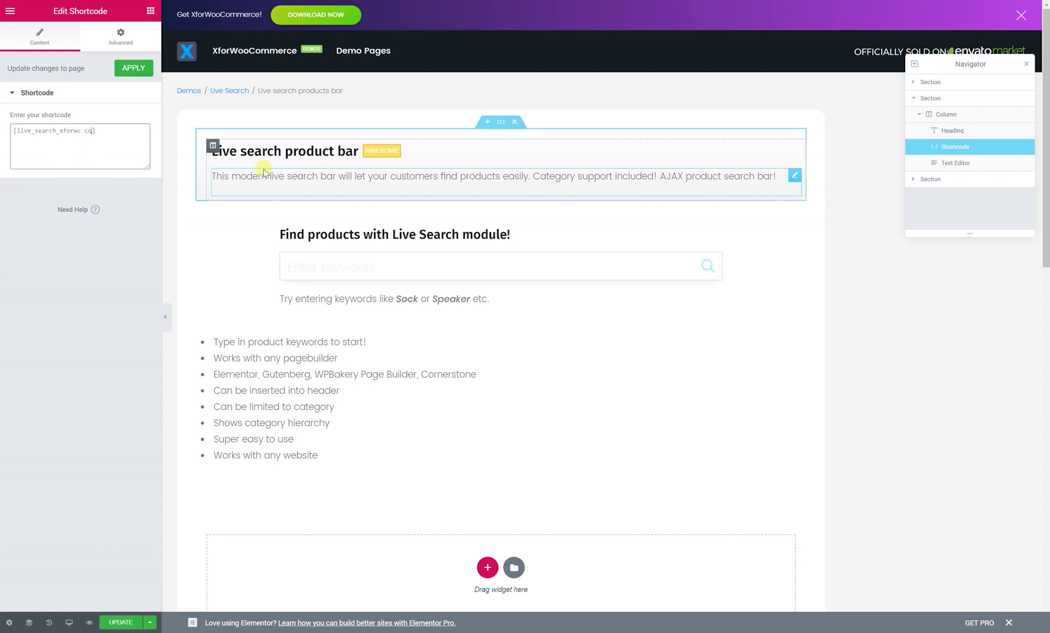
pyautogui.write('tegory="fas')
pyautogui.write('hion')
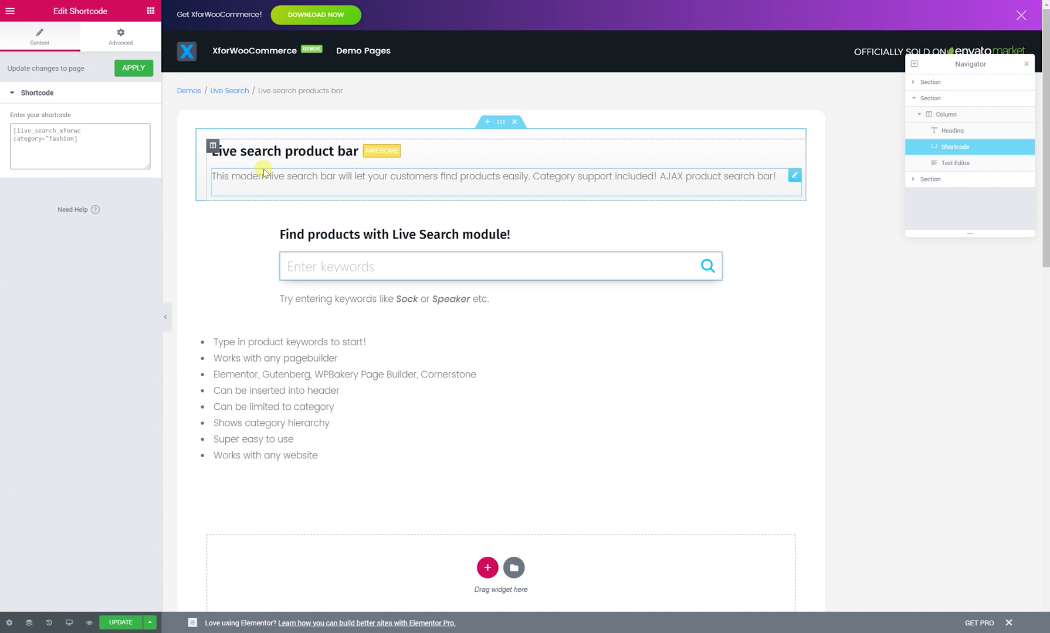
pyautogui.write('"')
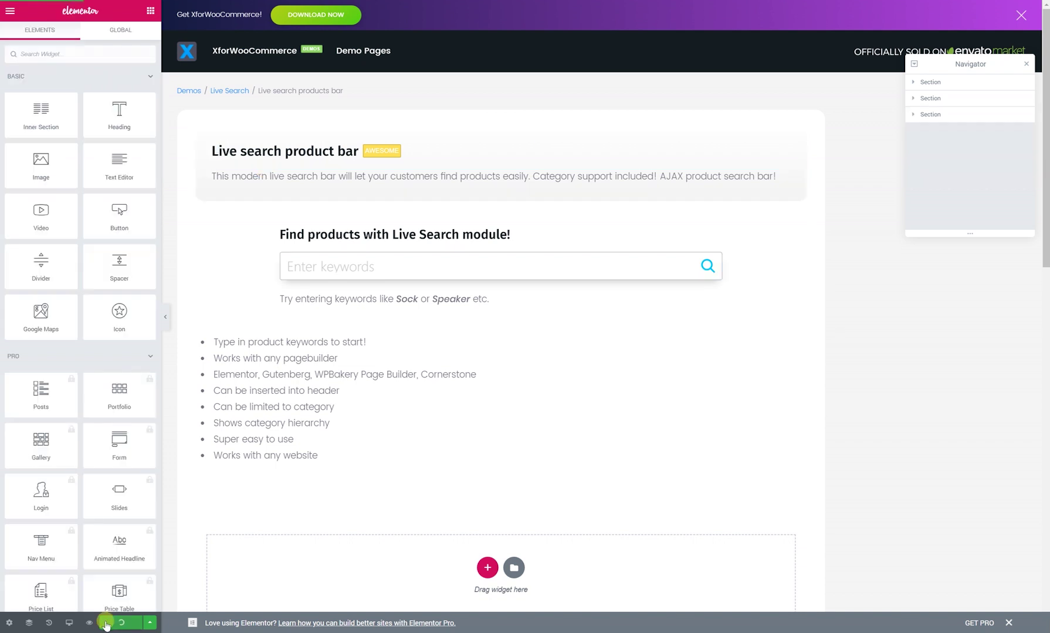
# - Update the page, then search speaker and sock on it, finding no products
pyautogui.click(90, 623)
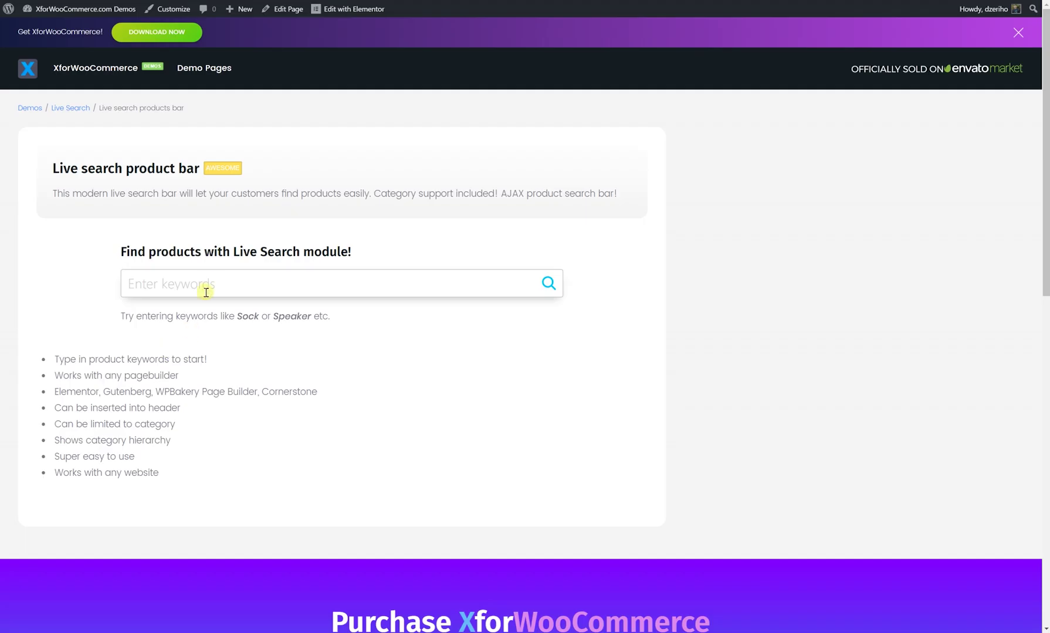
pyautogui.click(206, 283)
pyautogui.write('speaker')
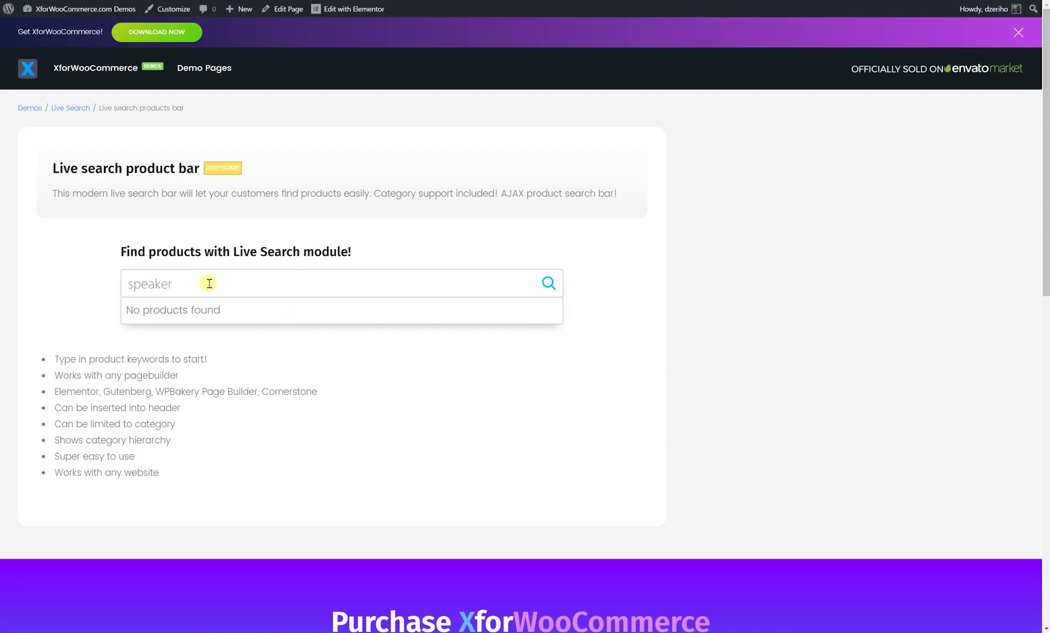
pyautogui.press('BackSpace')
pyautogui.press('BackSpace')
pyautogui.press('BackSpace')
pyautogui.write('sock')
pyautogui.write('al')
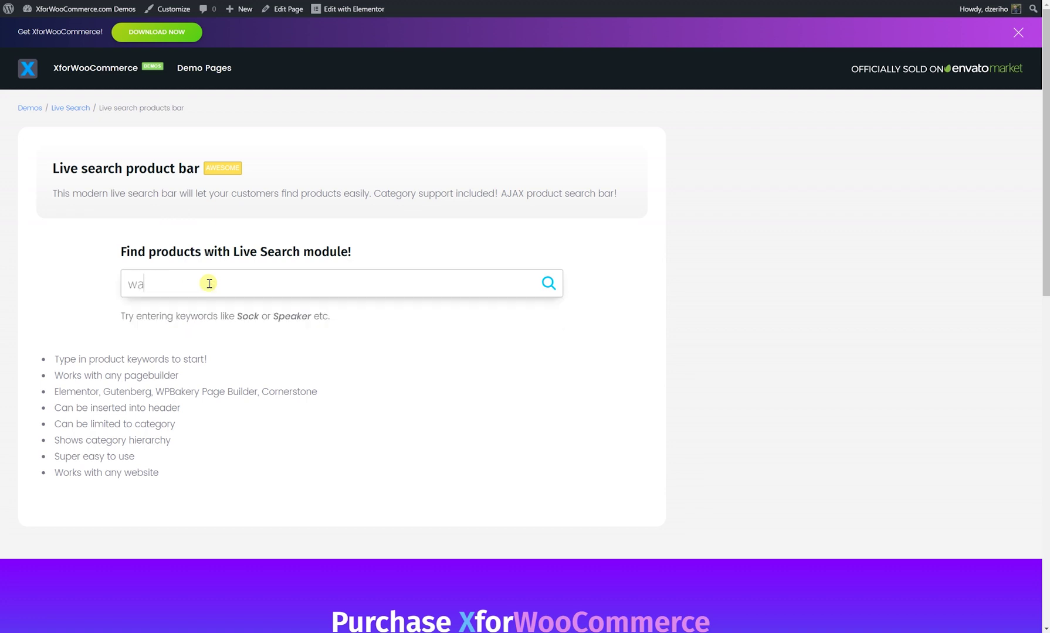